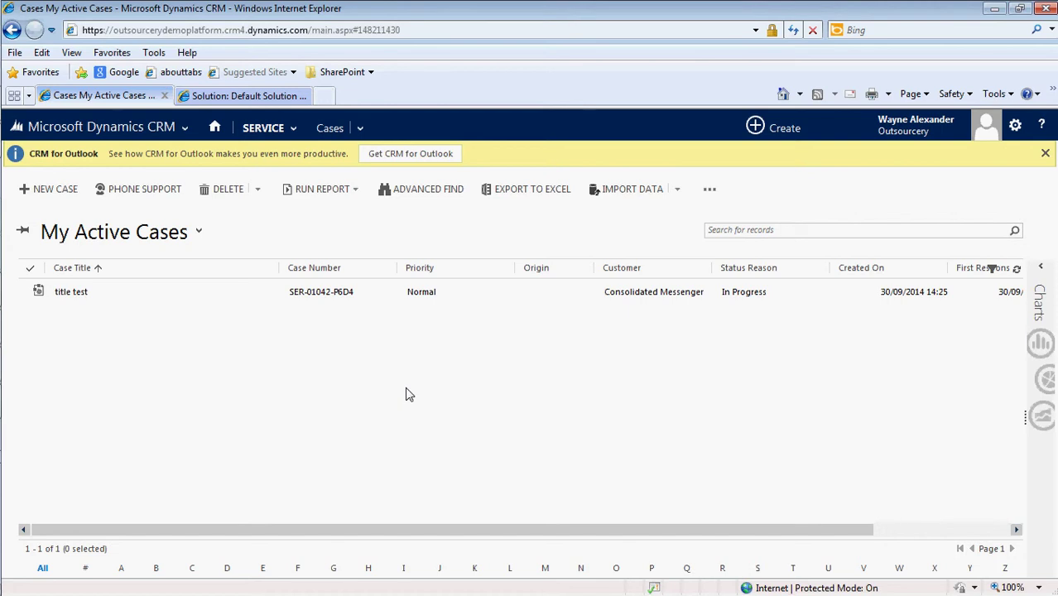
# Open the Case entity's main form for editing from the default solution
pyautogui.click(261, 99)
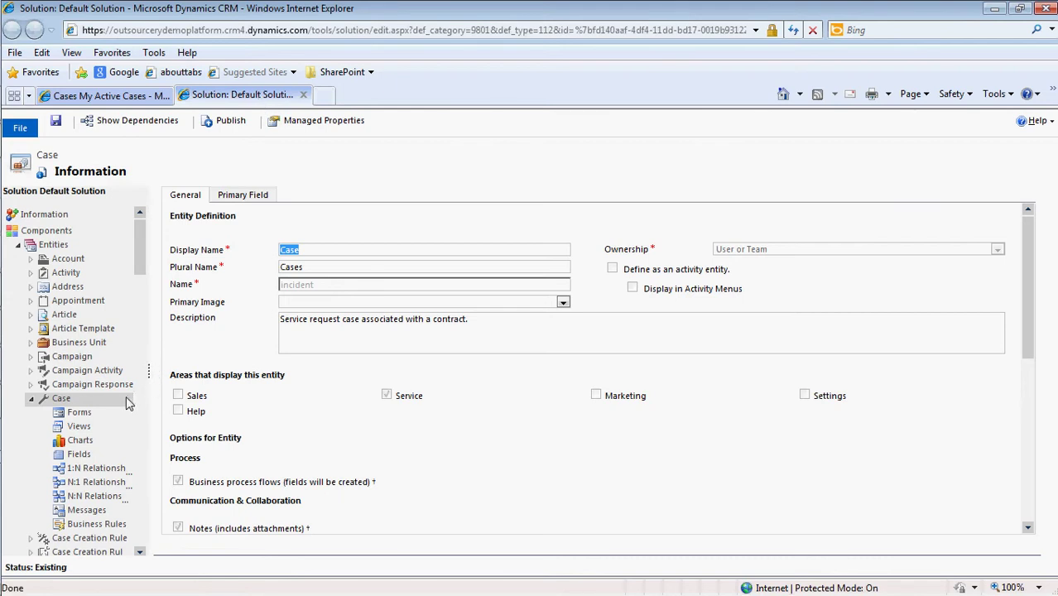
pyautogui.click(111, 418)
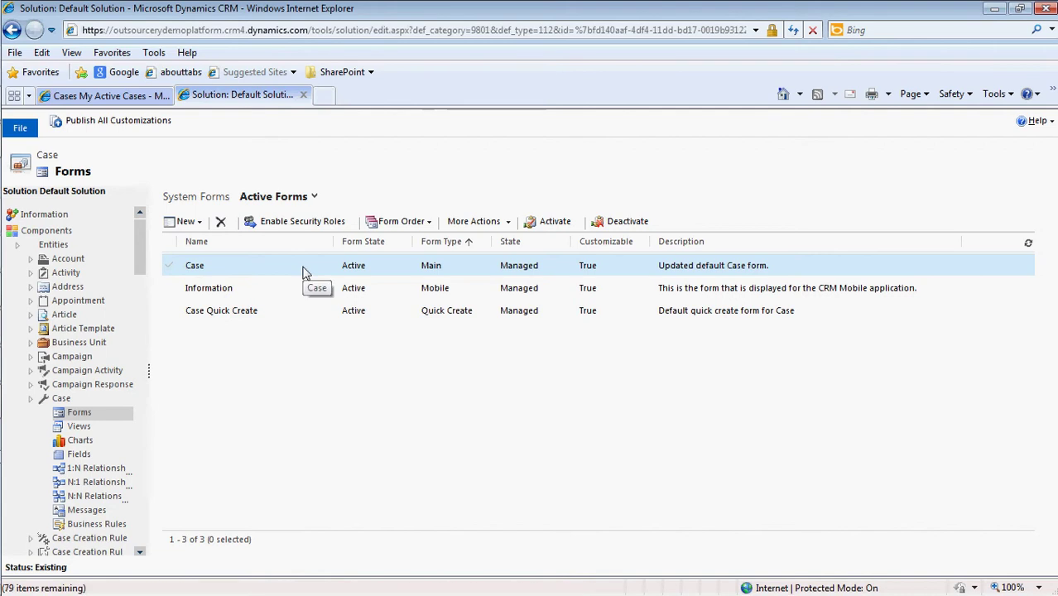
pyautogui.doubleClick(307, 273)
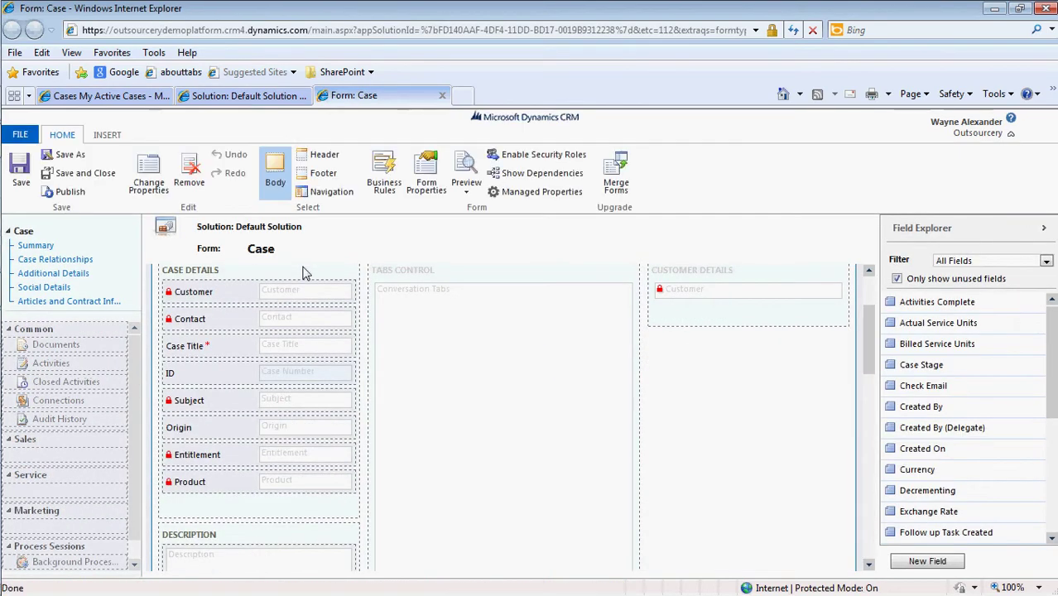
# Open the properties of the SLA Timer control in the form's Applicable SLA section
pyautogui.scroll(-1, 869, 364)
pyautogui.moveTo(869, 364); pyautogui.dragTo(874, 448)
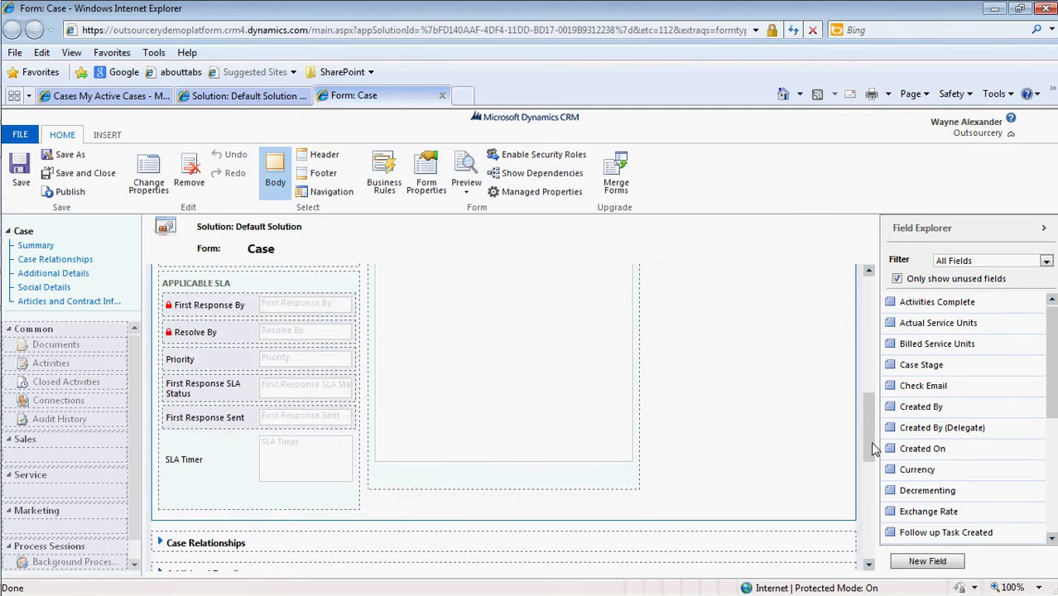
pyautogui.click(304, 453)
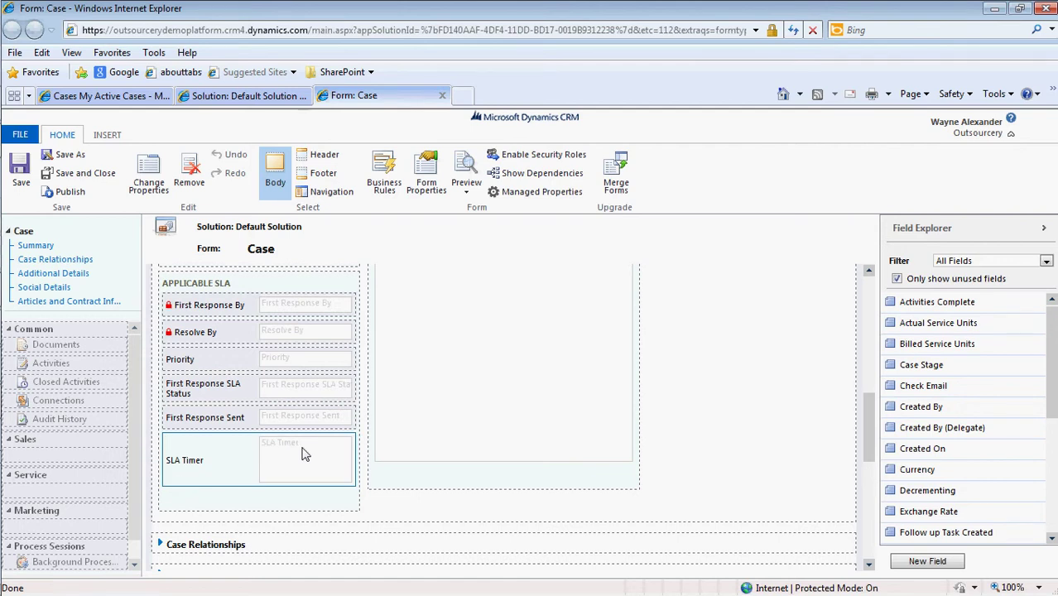
pyautogui.click(119, 138)
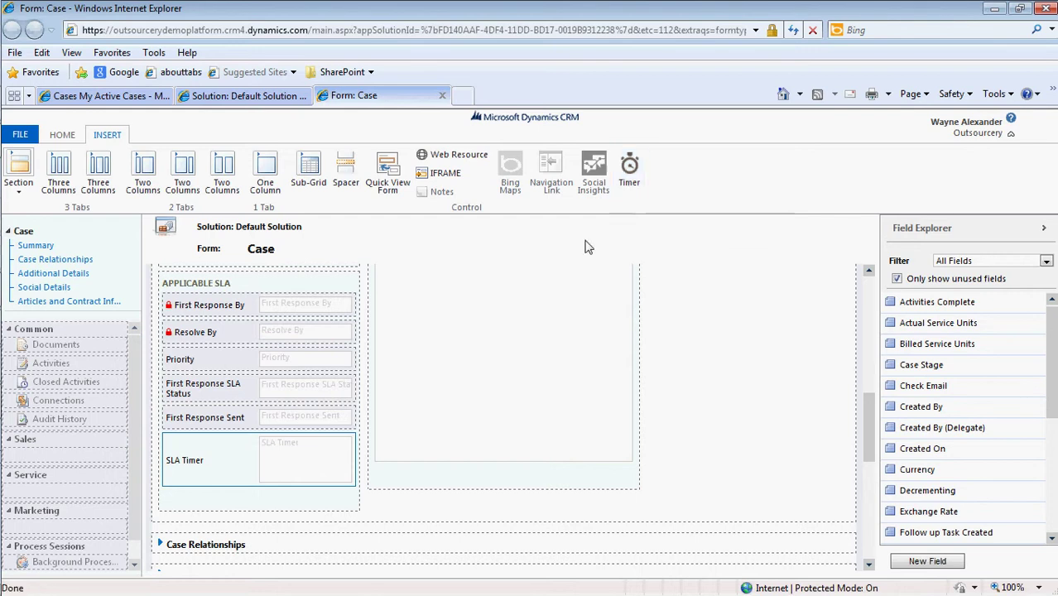
pyautogui.doubleClick(335, 452)
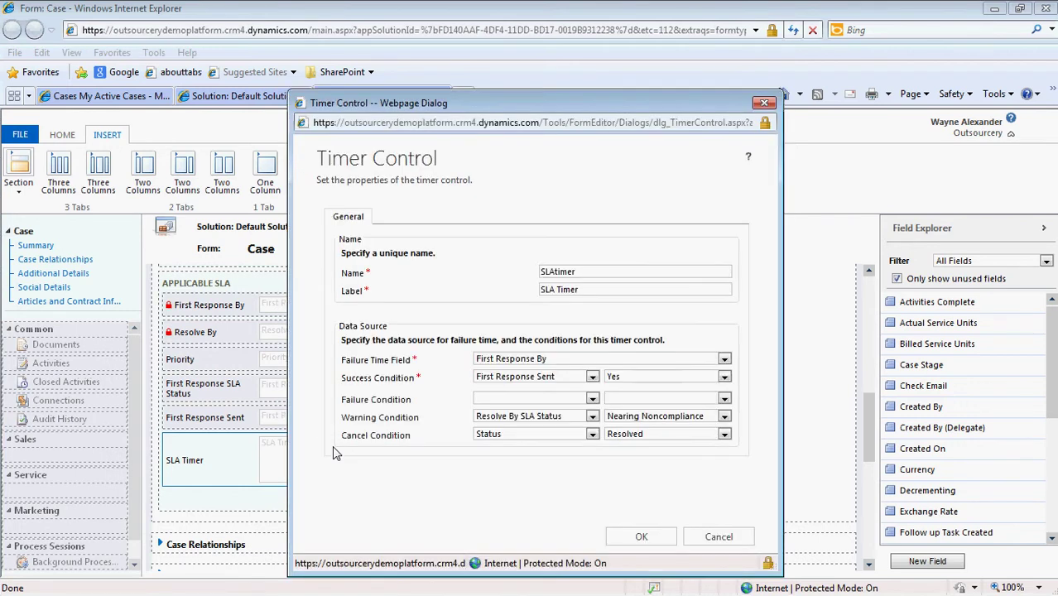
# Review the timer control's name, label and Failure Time Field options, then close its properties with the settings accepted
pyautogui.moveTo(588, 274); pyautogui.dragTo(545, 301)
pyautogui.click(604, 292)
pyautogui.click(725, 359)
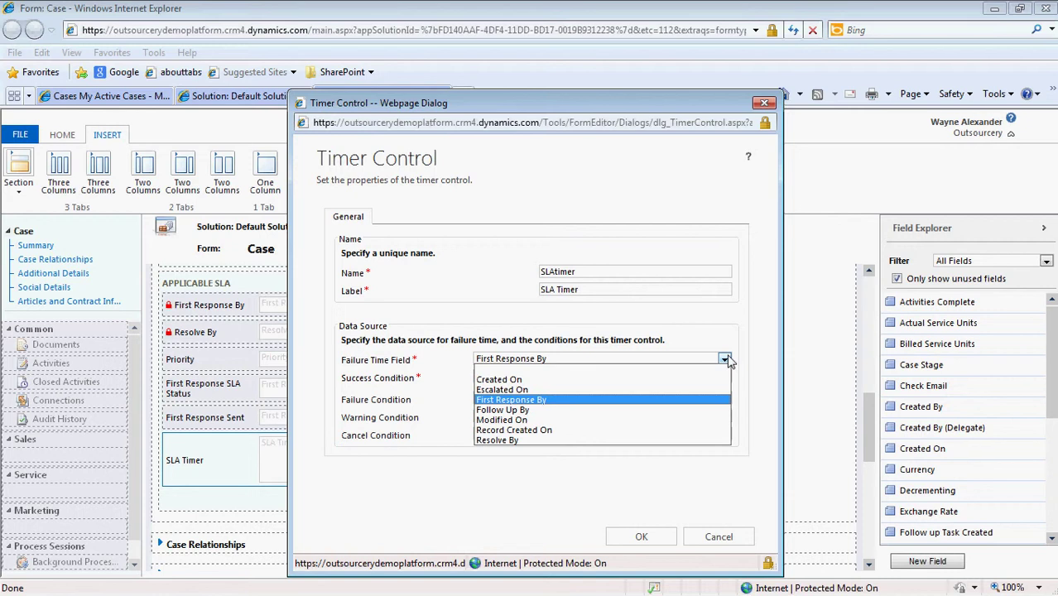
pyautogui.click(727, 360)
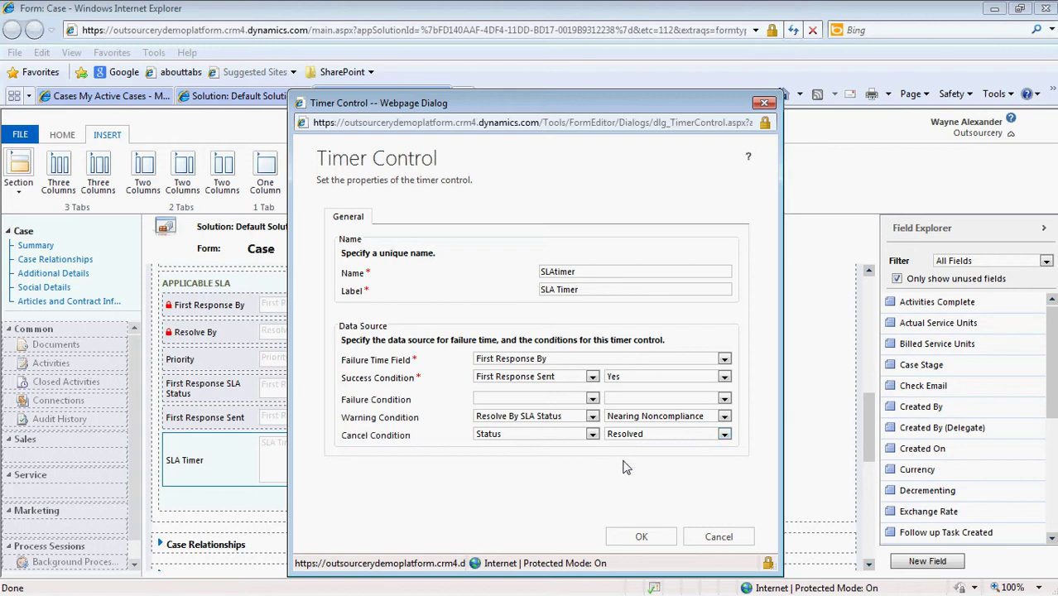
pyautogui.click(642, 538)
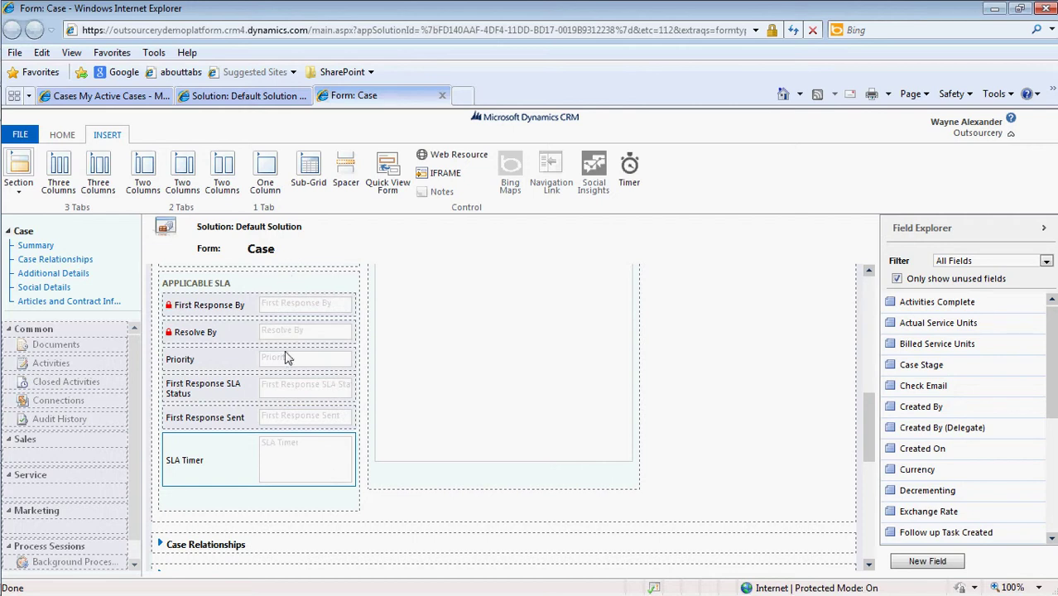
# Create a new case from the My Active Cases list and set its customer to Ford Europe (sample)
pyautogui.click(145, 99)
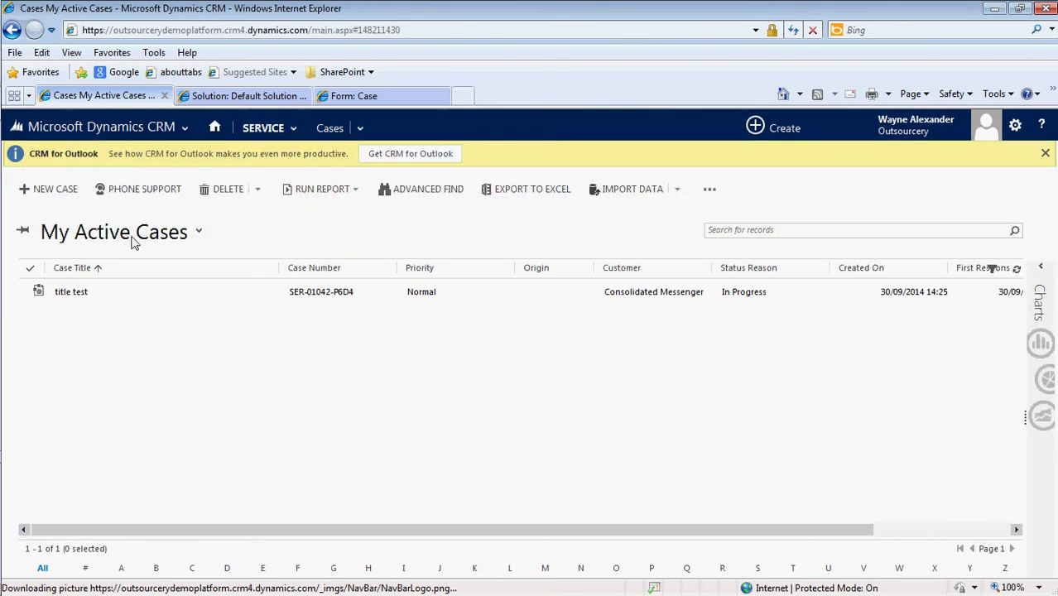
pyautogui.click(75, 196)
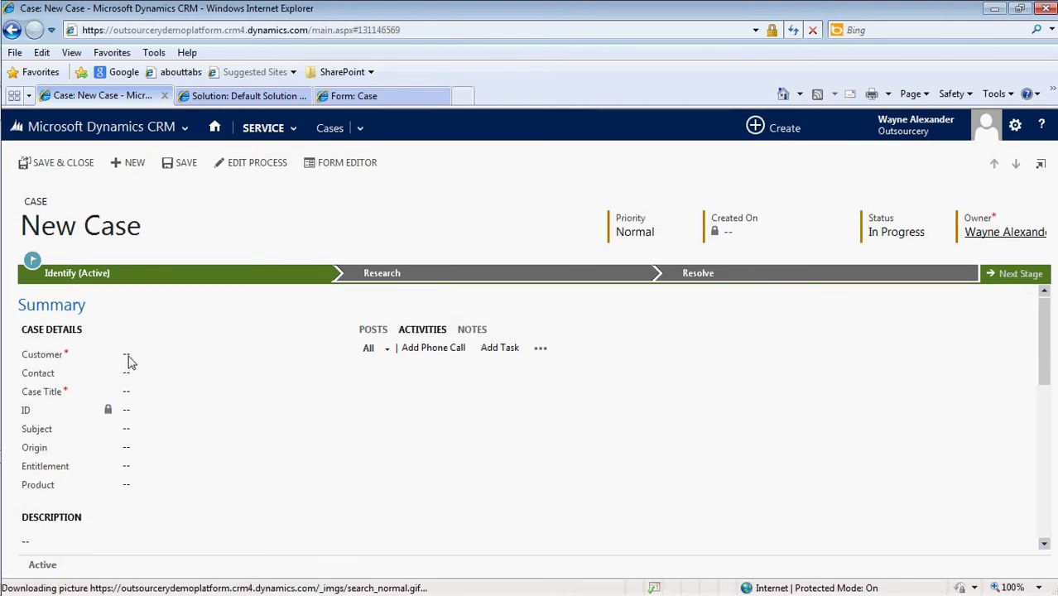
pyautogui.click(129, 357)
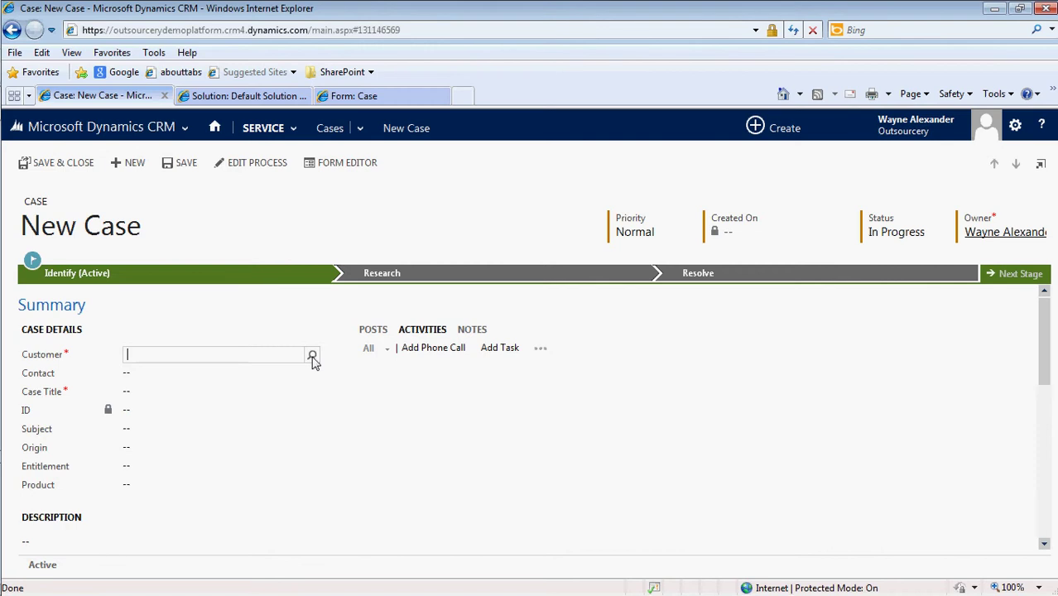
pyautogui.click(313, 358)
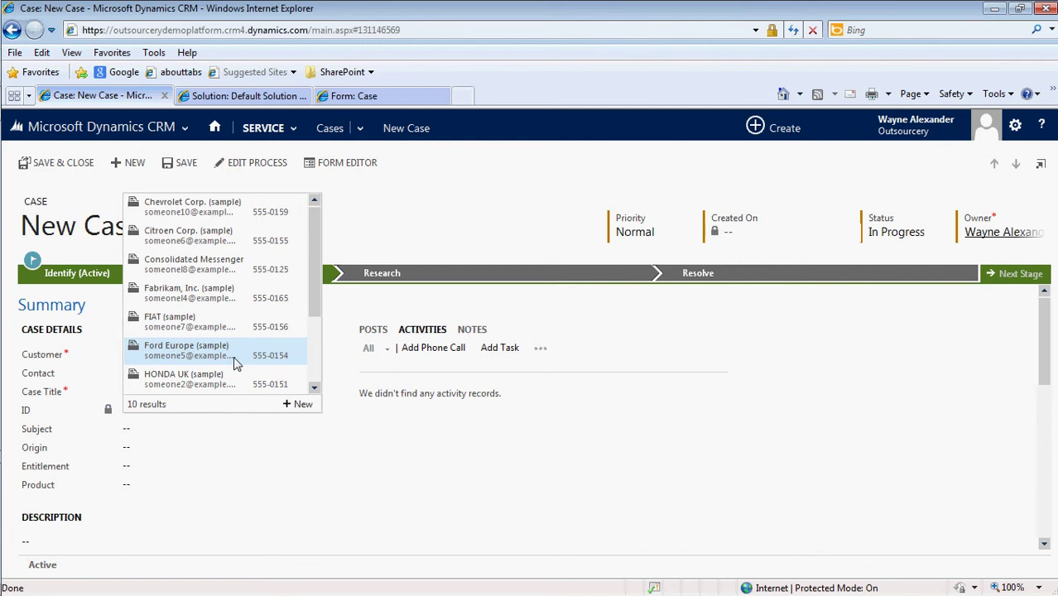
pyautogui.click(234, 362)
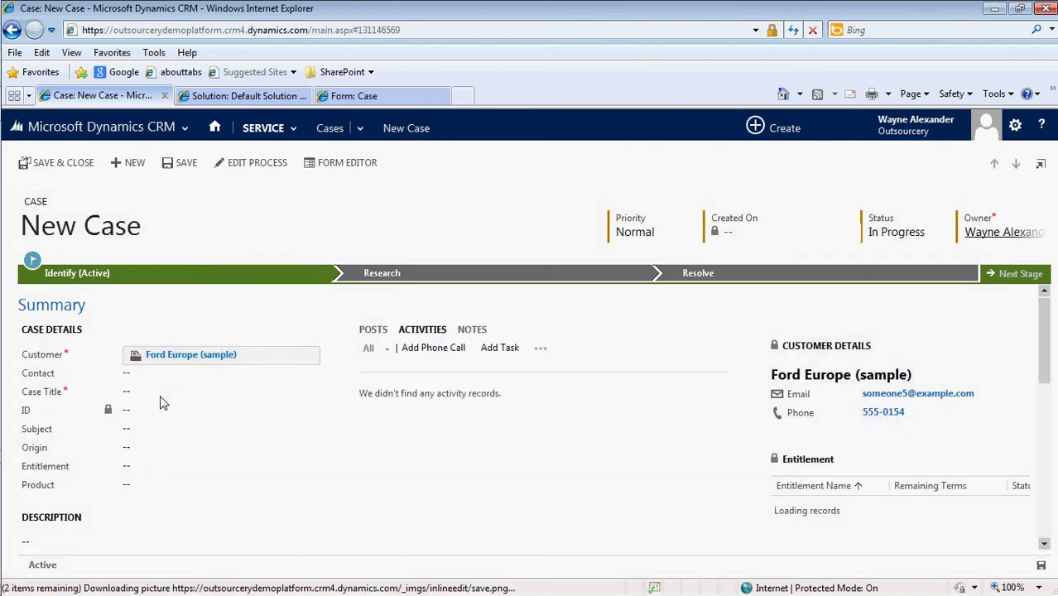
# Title the case "Test timer control 2" and save it
pyautogui.click(138, 399)
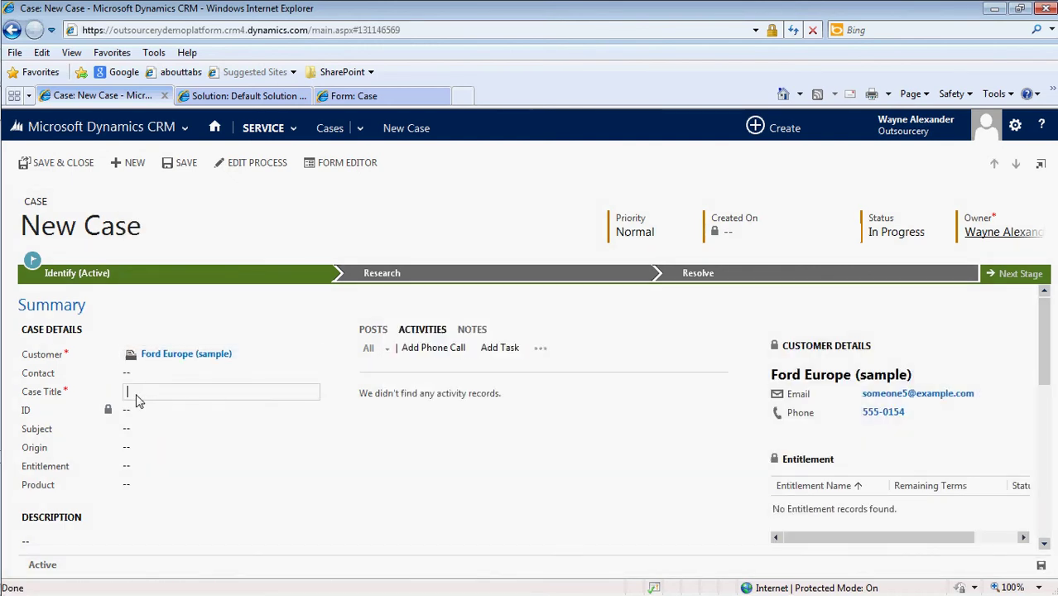
pyautogui.write('Test timer control 2')
pyautogui.click(1041, 566)
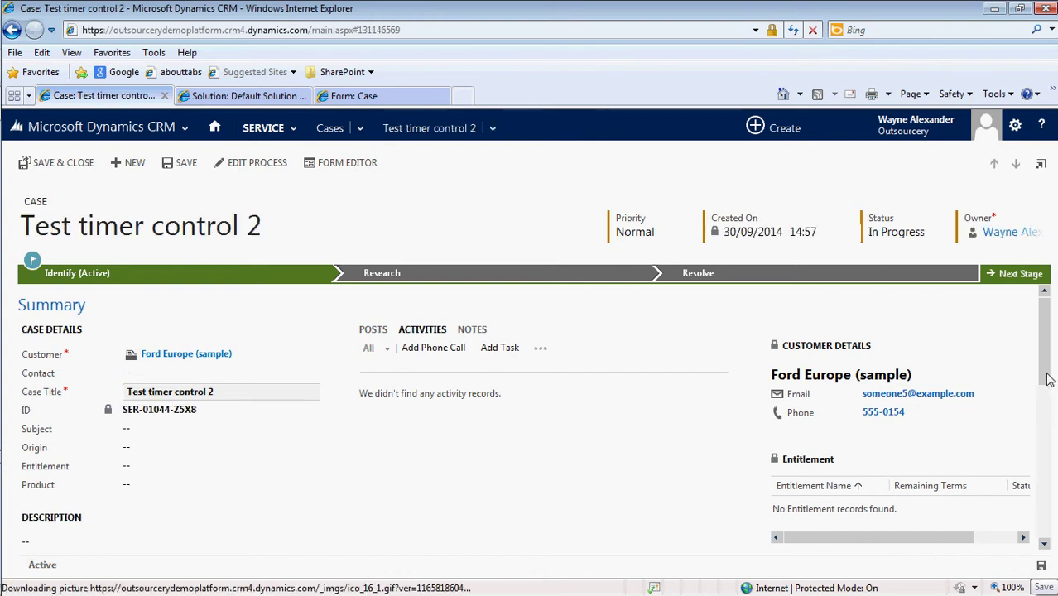
# Set the case's priority to Low in the Applicable SLA section and save the case
pyautogui.moveTo(1047, 382); pyautogui.dragTo(1049, 449)
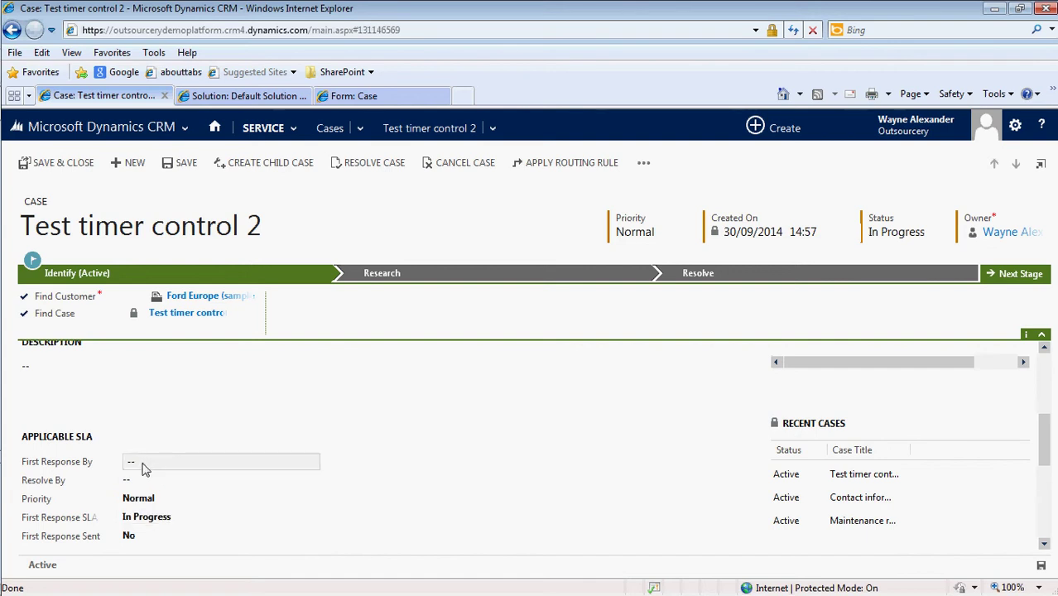
pyautogui.click(174, 503)
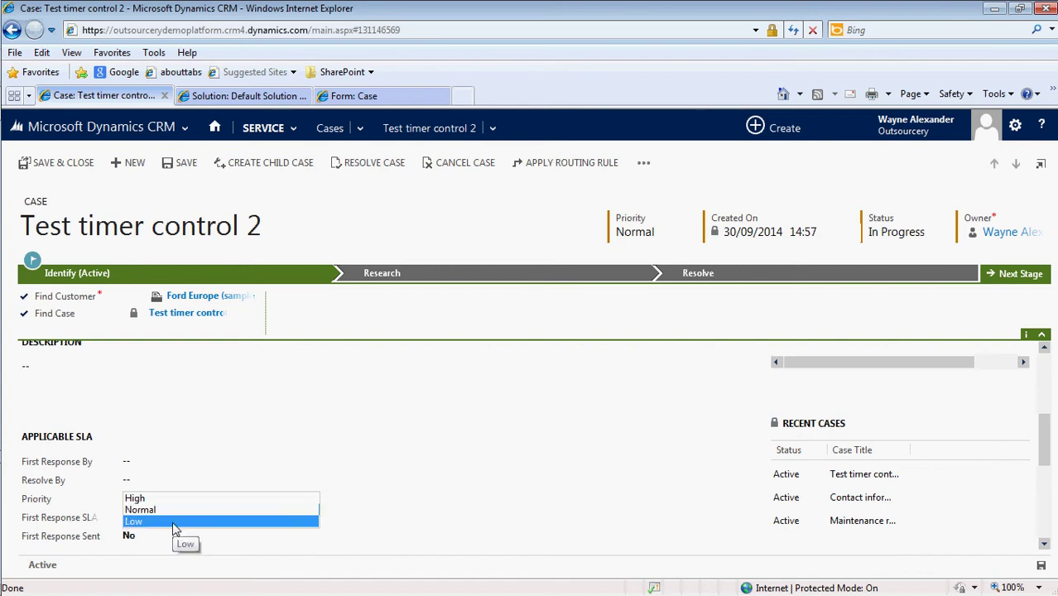
pyautogui.click(173, 523)
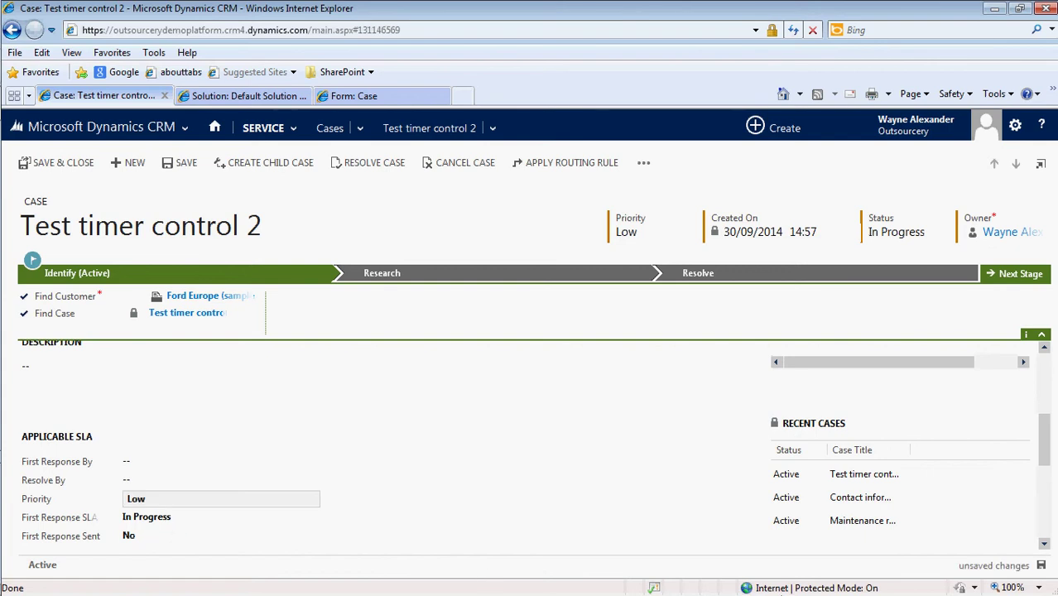
pyautogui.click(1042, 566)
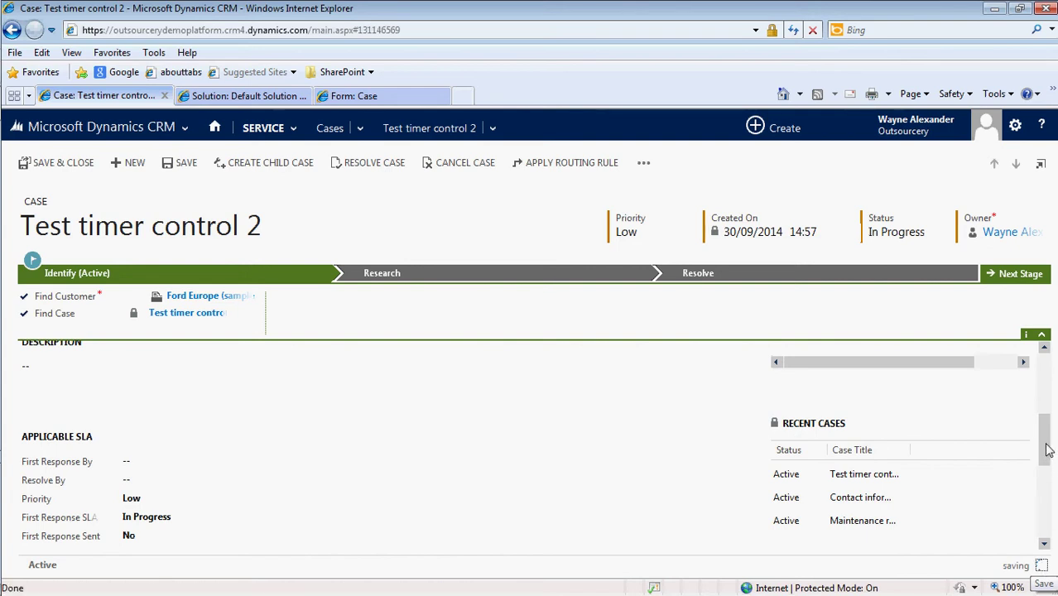
# Check the SLA timer, then set the case's priority to Normal and save the change
pyautogui.moveTo(1046, 449); pyautogui.dragTo(1045, 467)
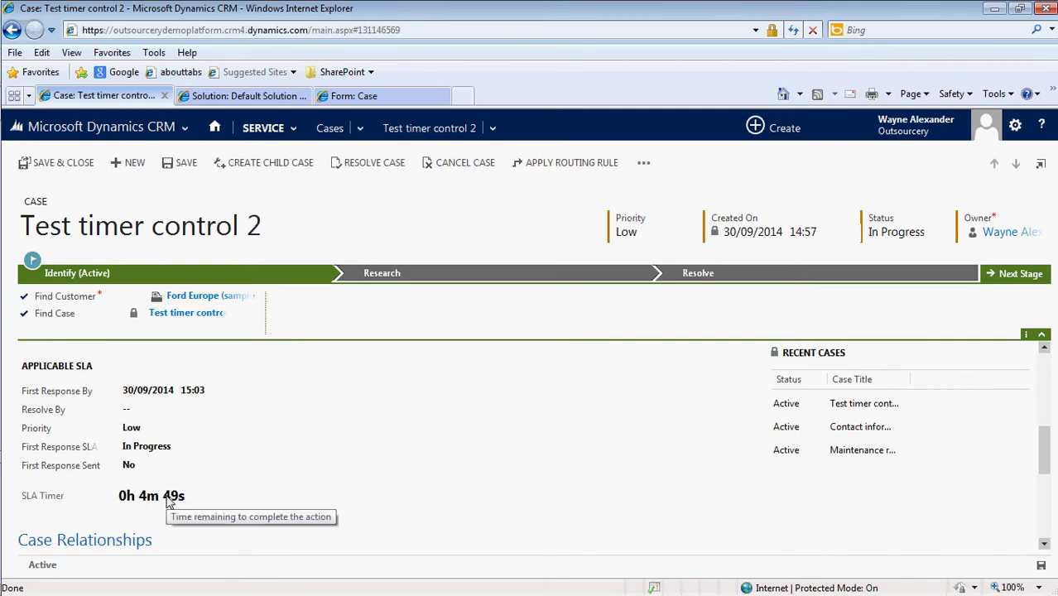
pyautogui.click(153, 432)
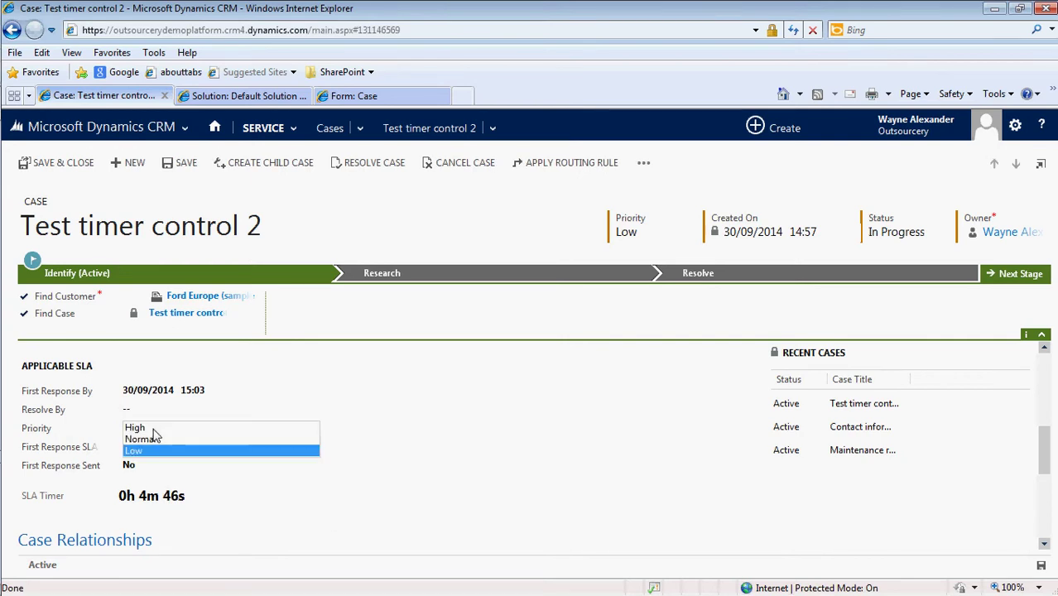
pyautogui.click(155, 446)
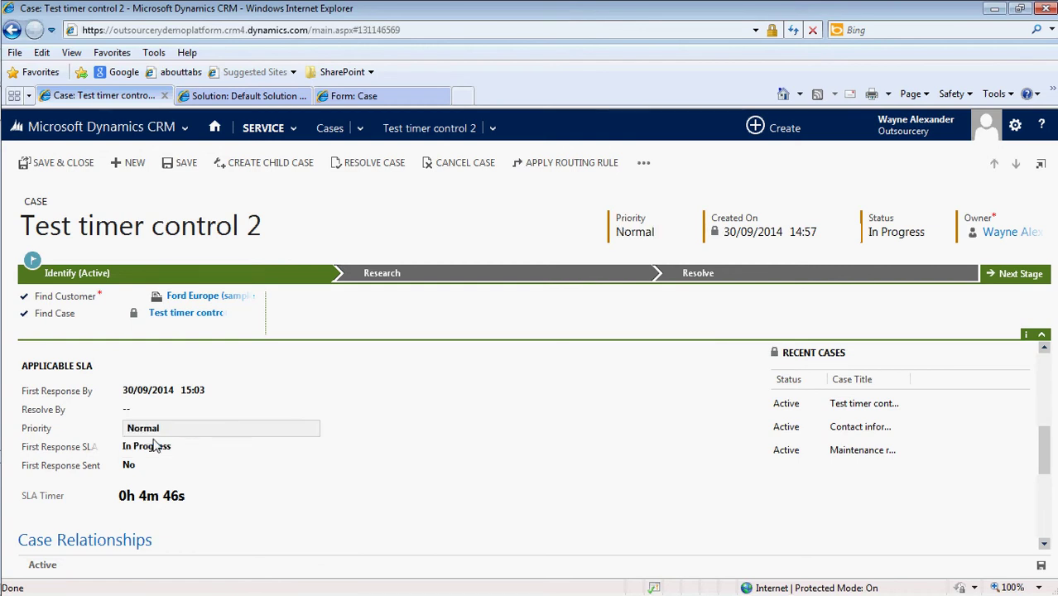
pyautogui.click(1041, 566)
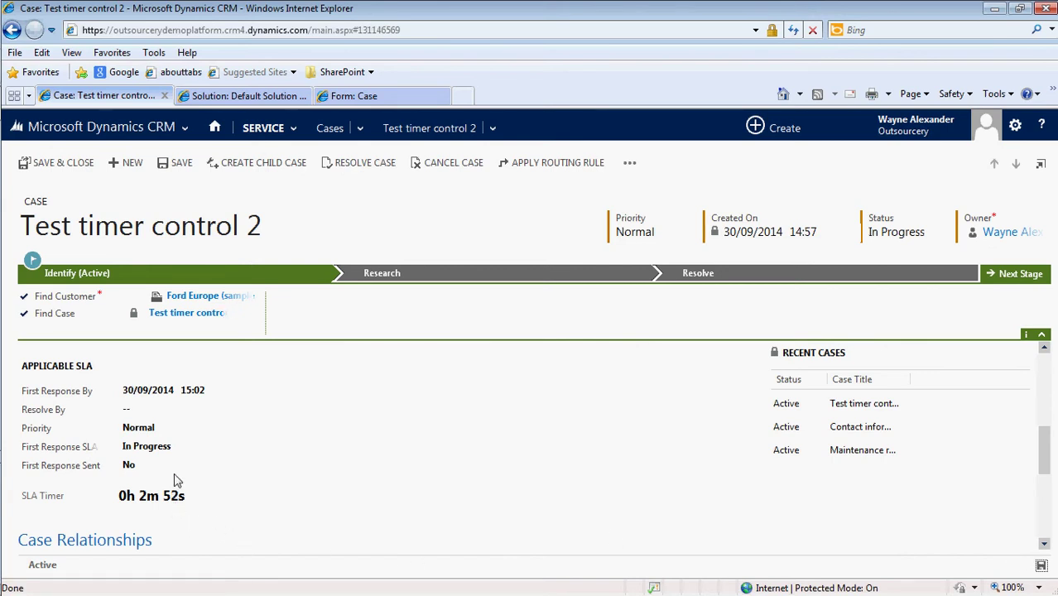
# Set the case's priority to High and save the case
pyautogui.click(162, 429)
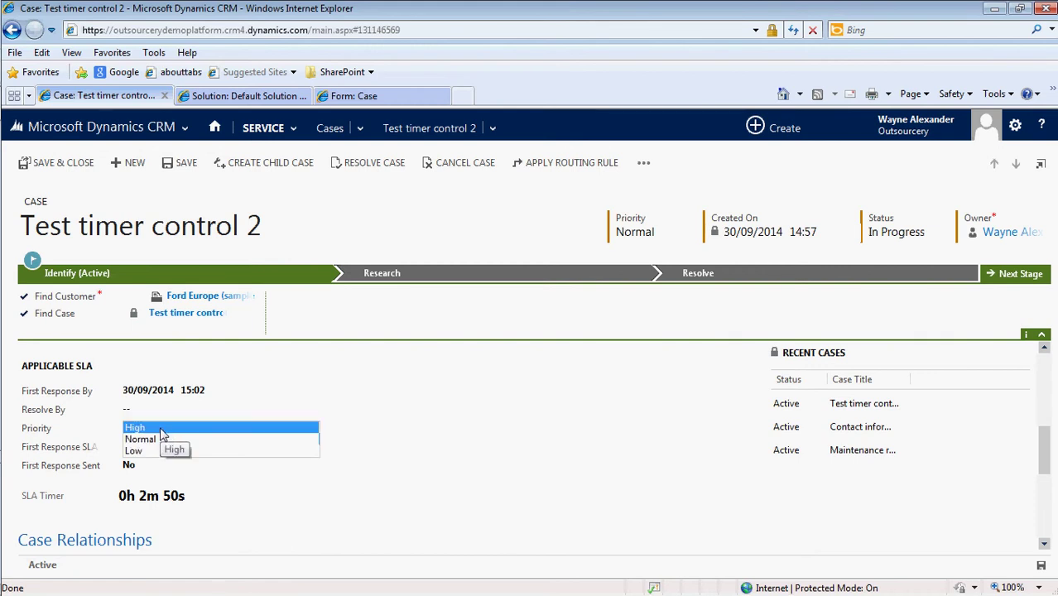
pyautogui.click(163, 427)
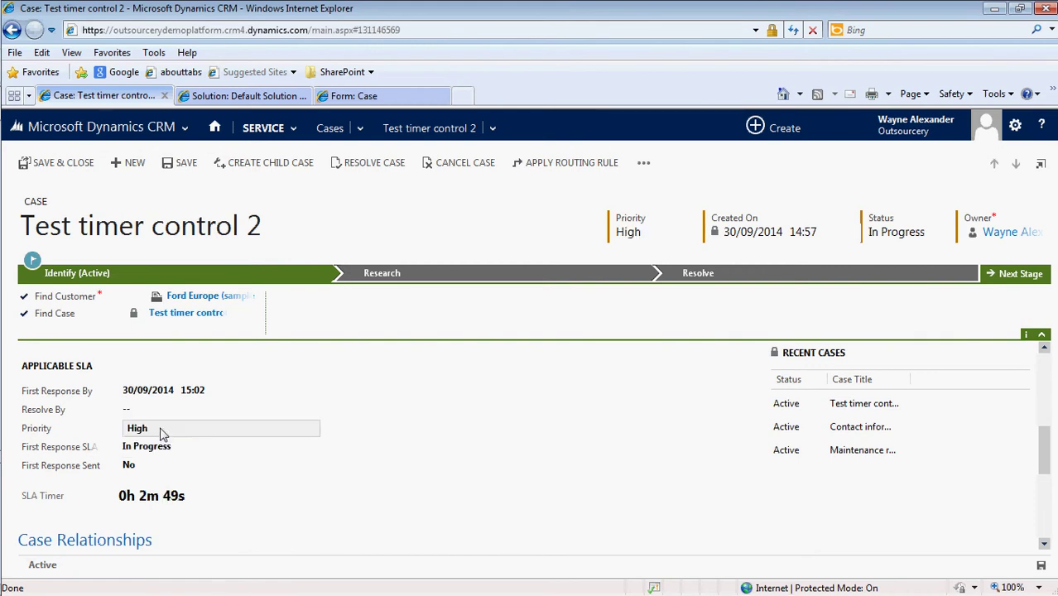
pyautogui.click(1041, 565)
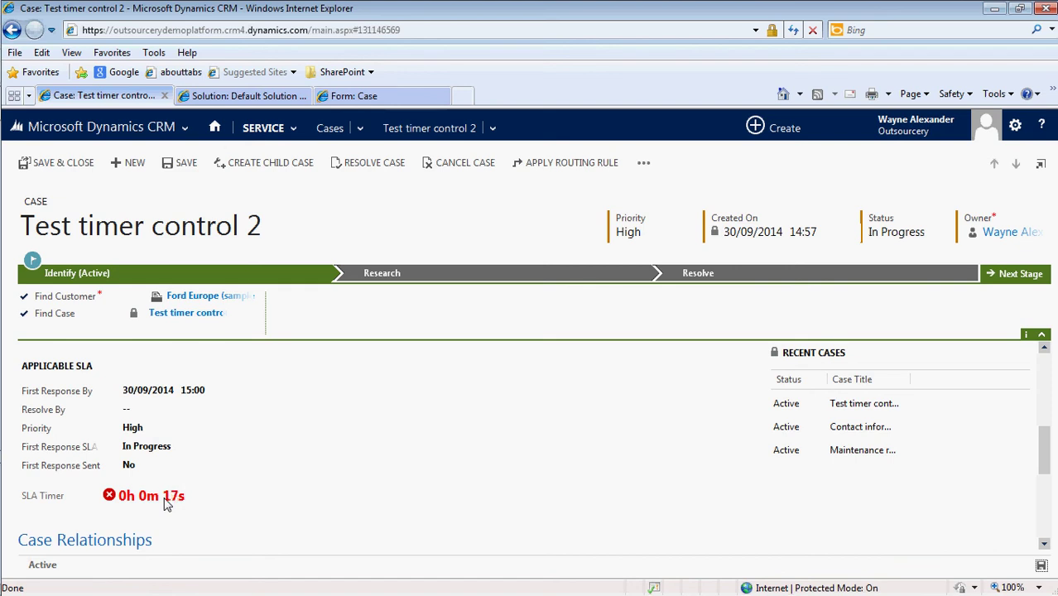
# Set First Response Sent to Yes in the Applicable SLA section
pyautogui.click(135, 468)
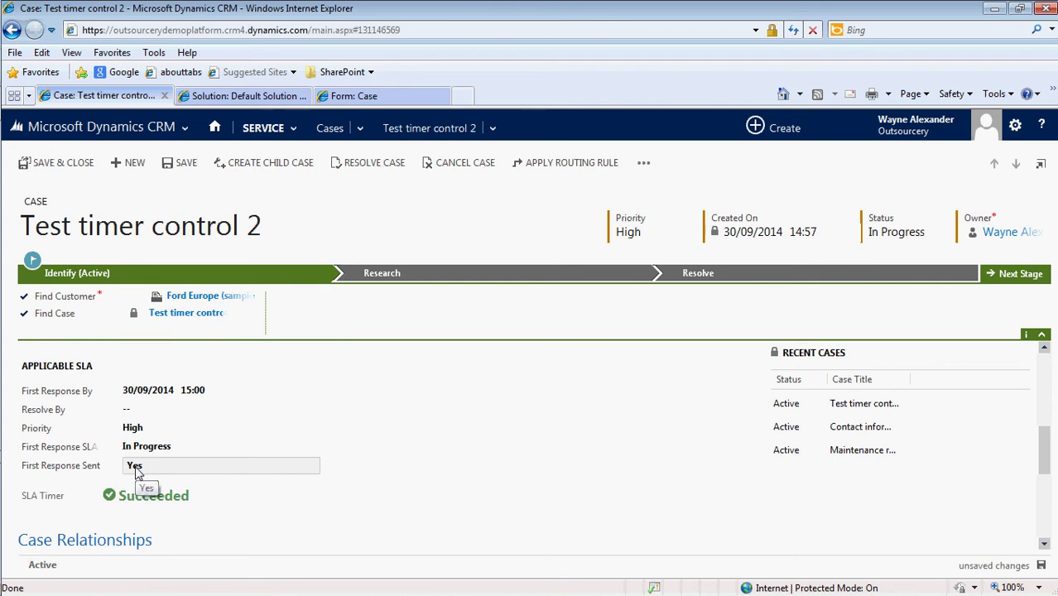